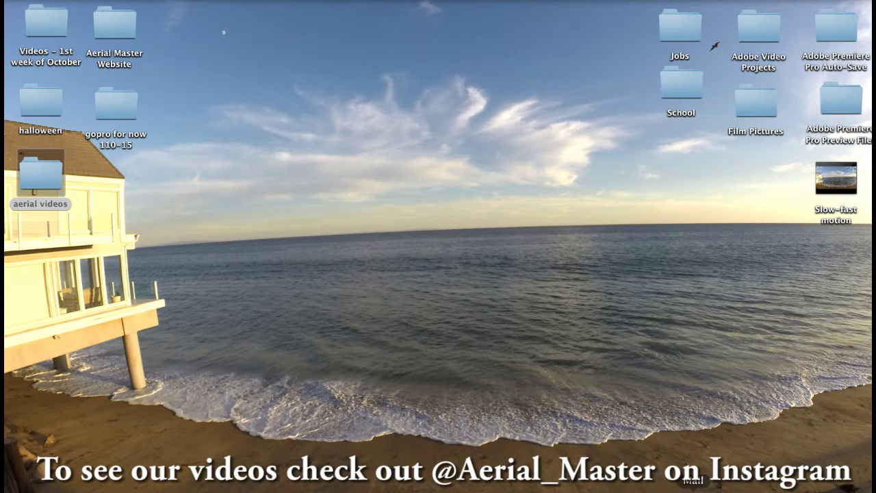
Launch Adobe Premiere Pro CS6 from the Dock and wait for its Welcome screen
click(720, 486)
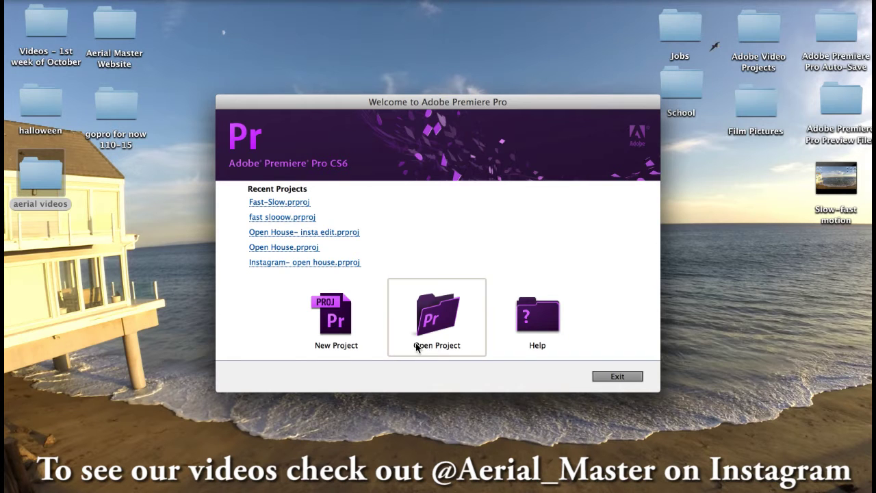
Create a new project named 'Instagram', keeping HDV as the capture format
click(353, 328)
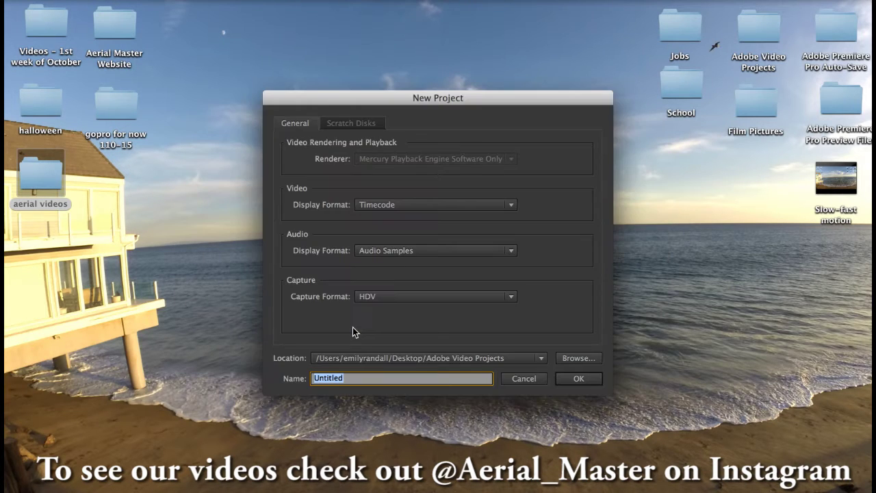
click(385, 299)
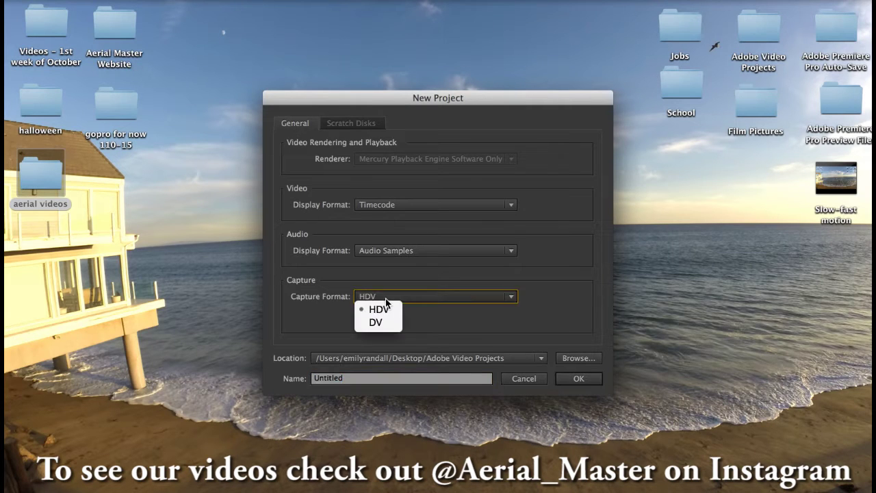
click(376, 309)
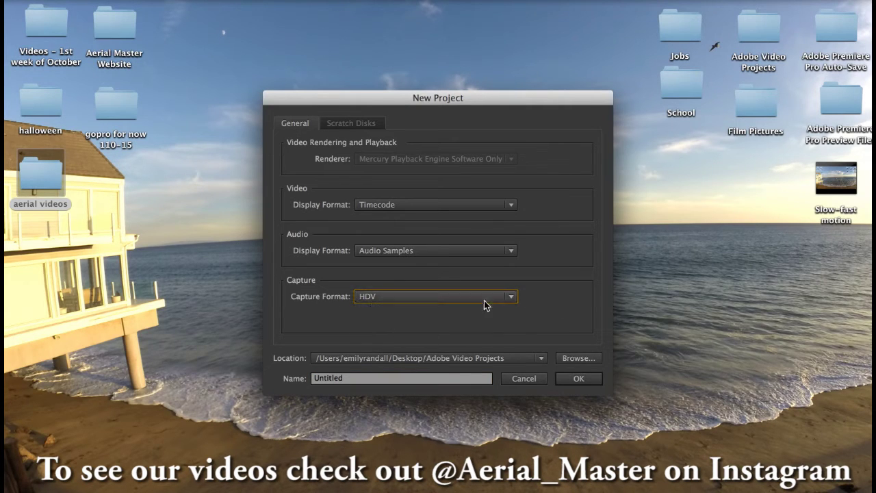
double_click(380, 374)
key(BackSpace)
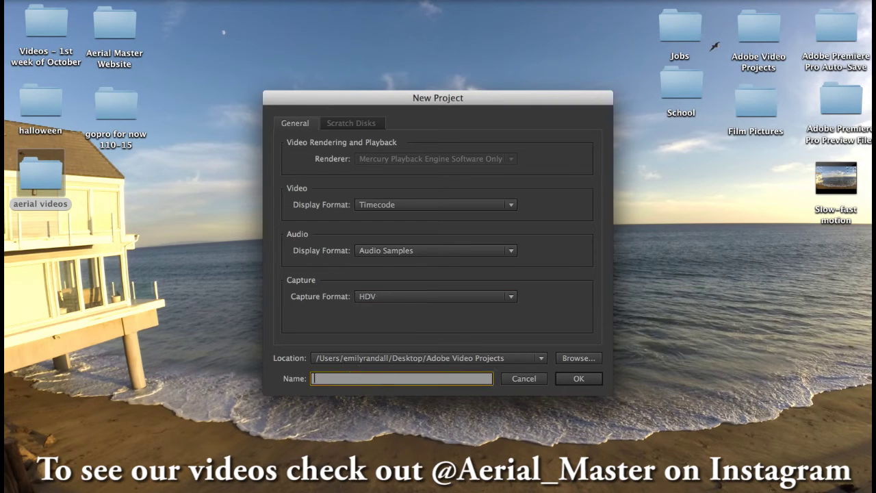
text(Instagram)
key(Return)
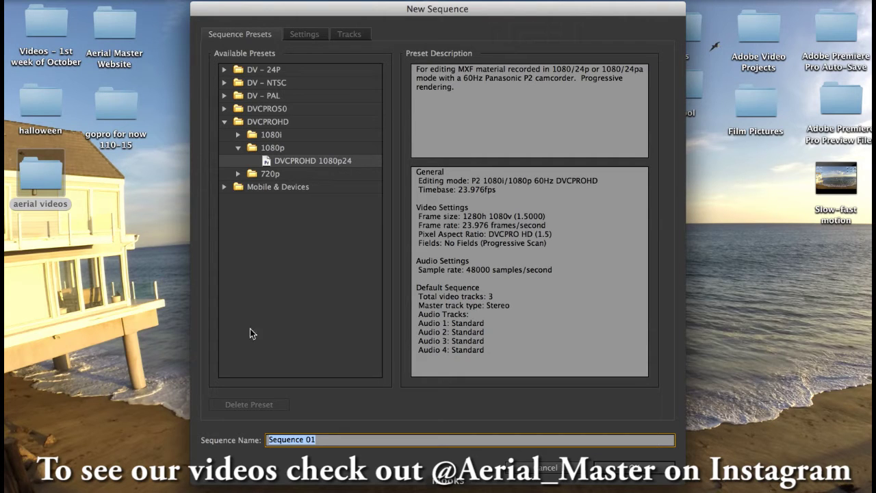
Name the sequence 'Instagram' and set its timebase to 29.97 frames/second
text(In)
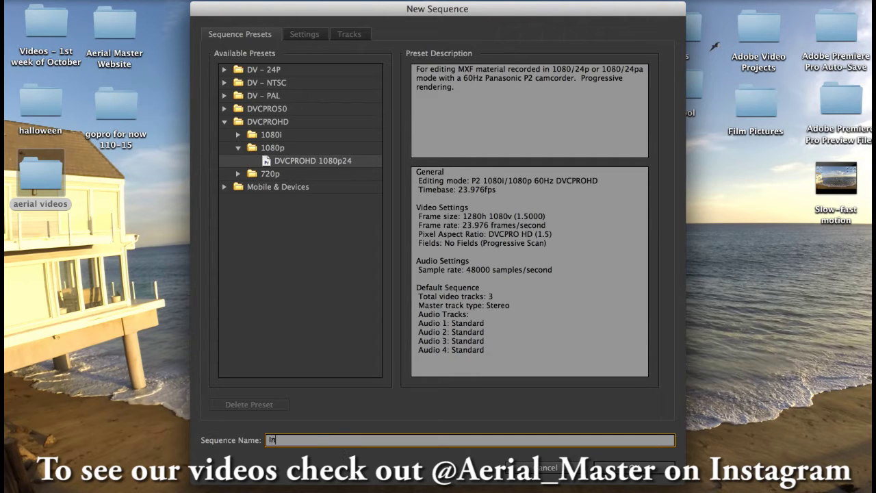
text(stagram)
click(314, 38)
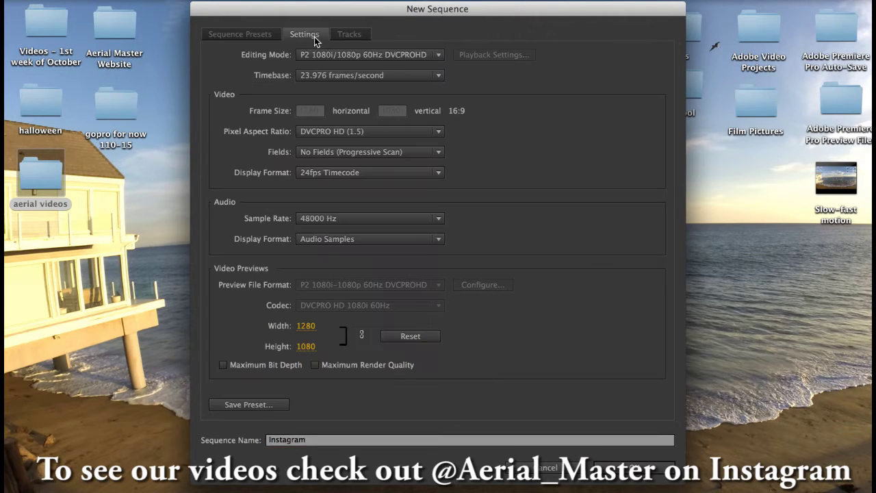
click(409, 77)
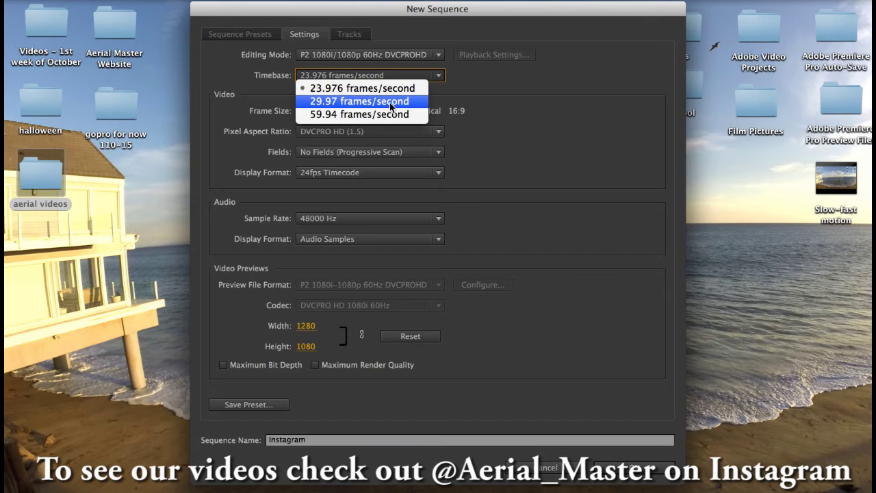
click(391, 104)
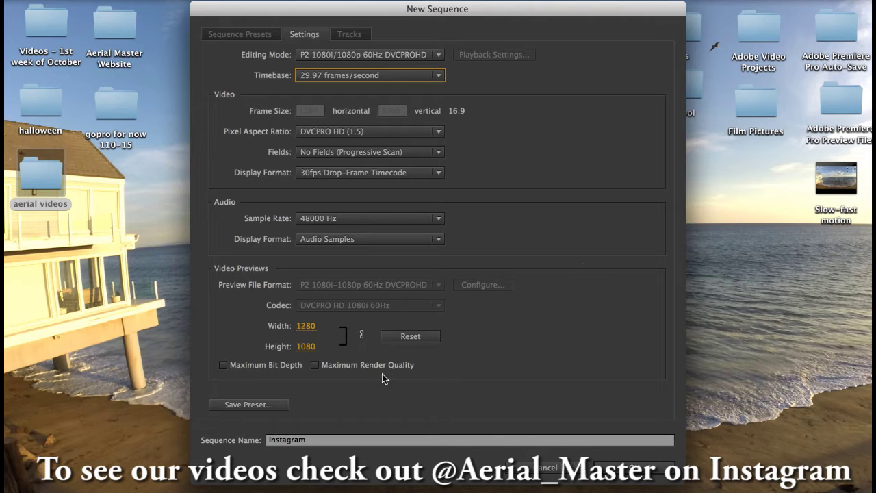
Create the Instagram sequence with the chosen settings
click(640, 468)
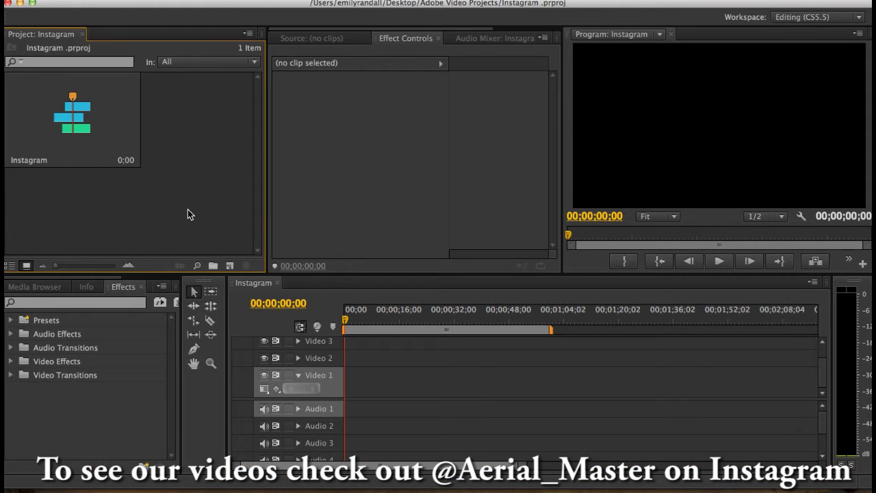
right_click(188, 209)
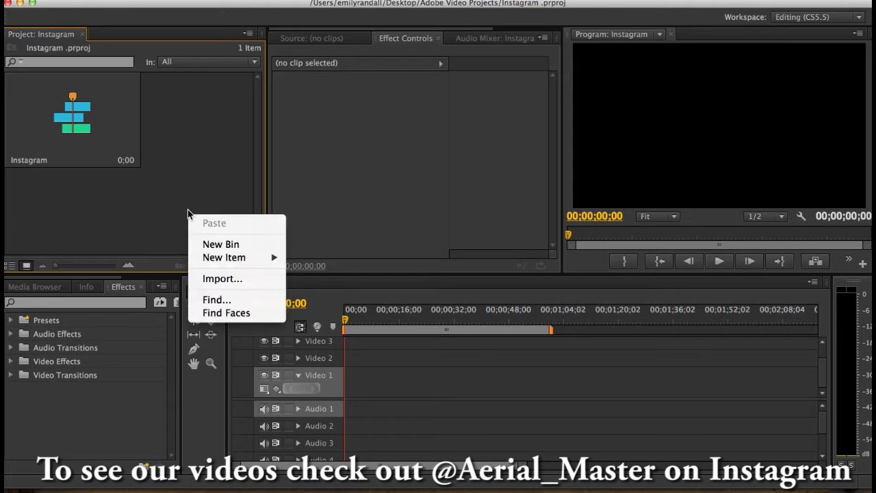
key(Escape)
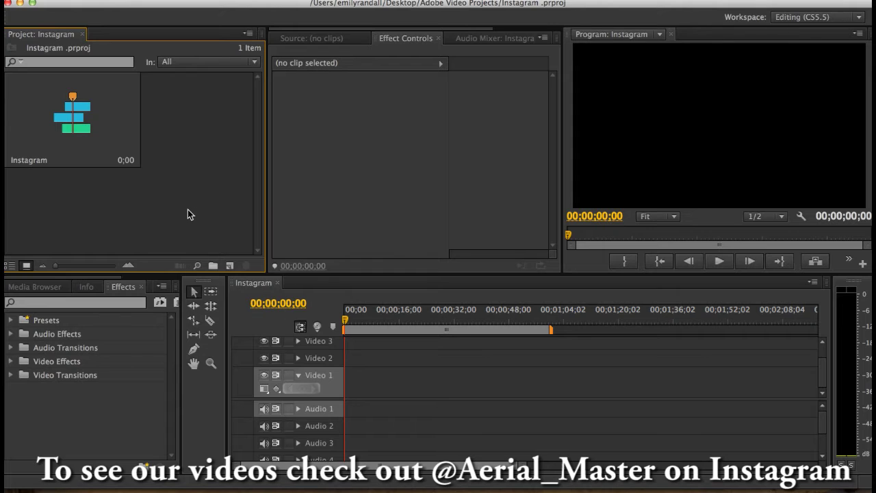
Import Open House_2.mp4 from Desktop > aerial videos into the project
double_click(197, 175)
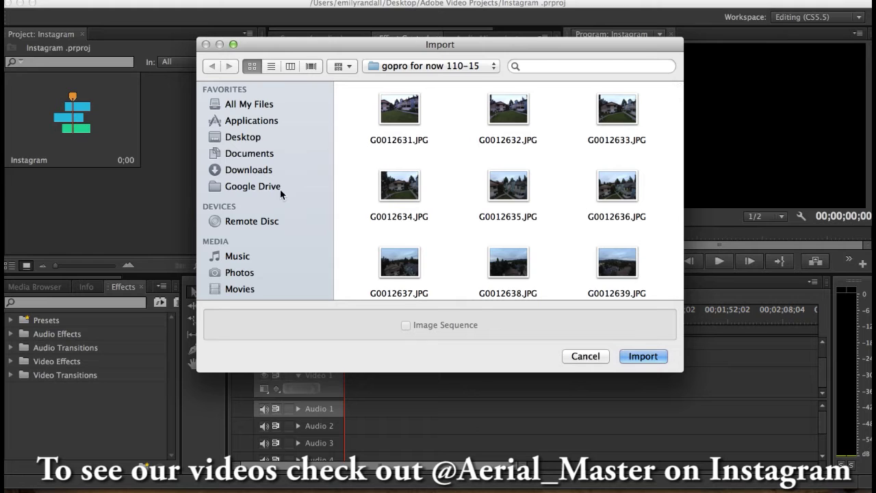
click(264, 138)
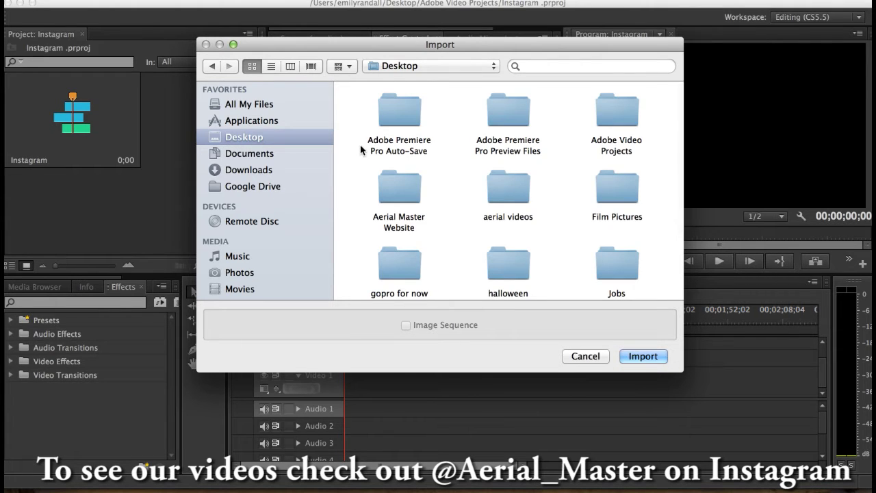
scroll(361, 149, down, 2)
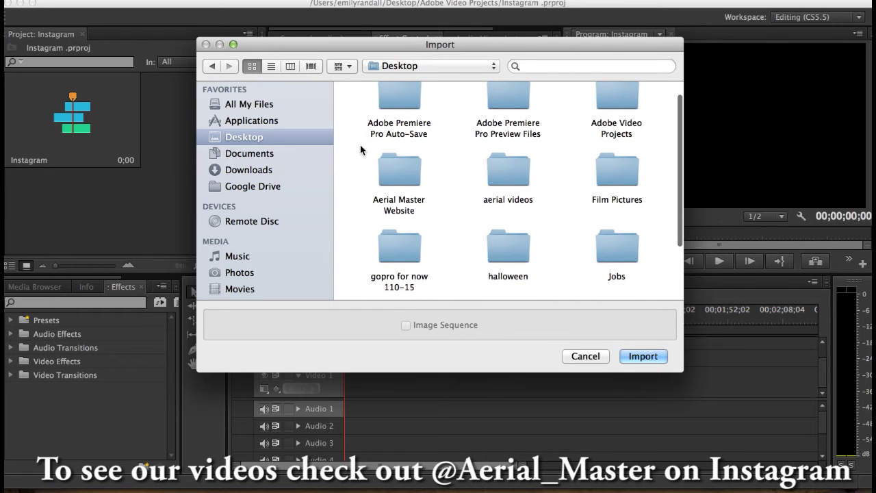
scroll(361, 149, down, 2)
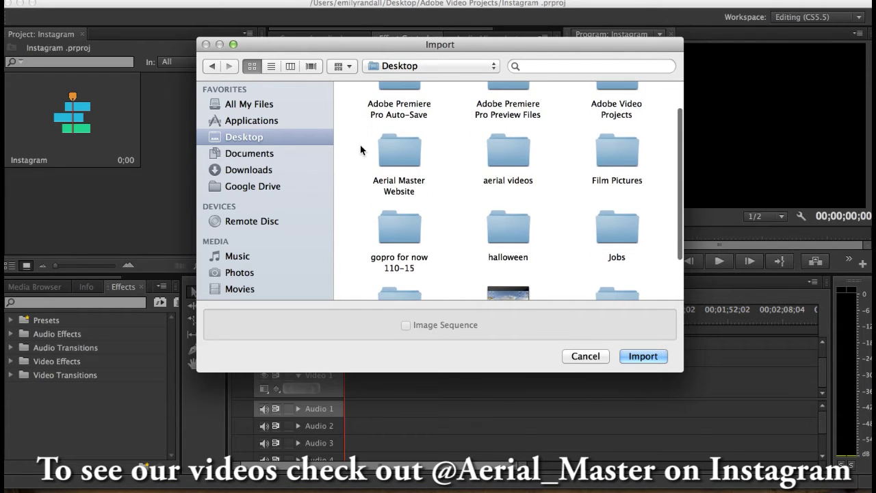
scroll(571, 192, down, 6)
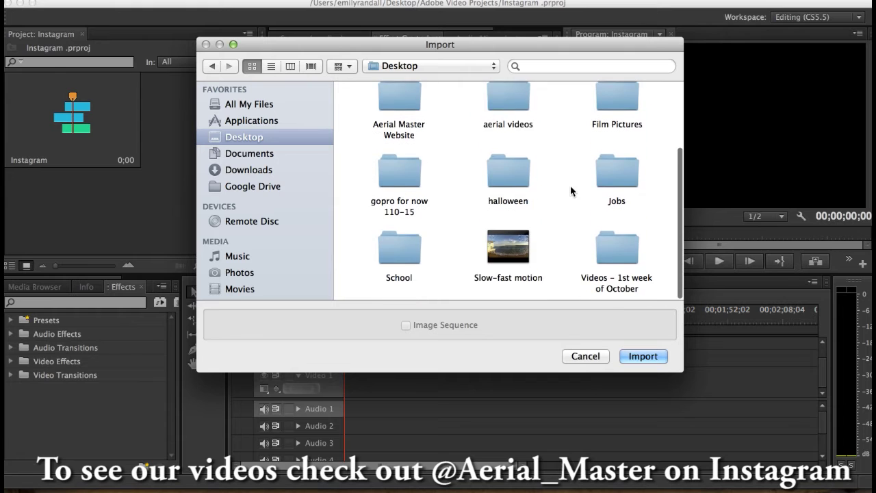
scroll(541, 164, up, 4)
double_click(509, 142)
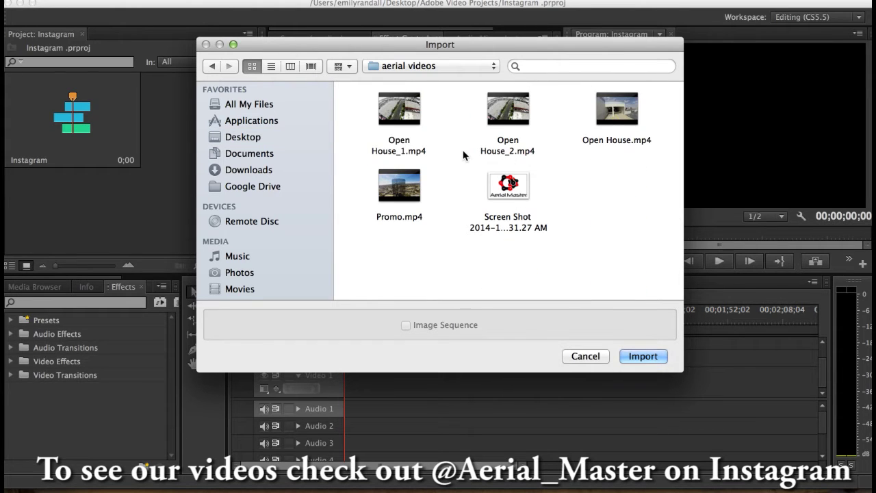
double_click(510, 115)
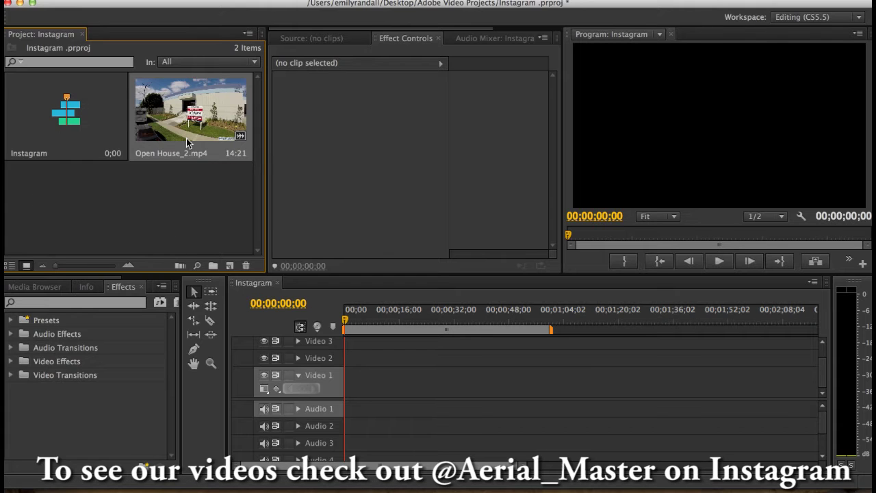
click(190, 164)
Place Open House_2.mp4 on Video 1 and Audio 1, keeping the existing sequence settings
drag(196, 118, 341, 409)
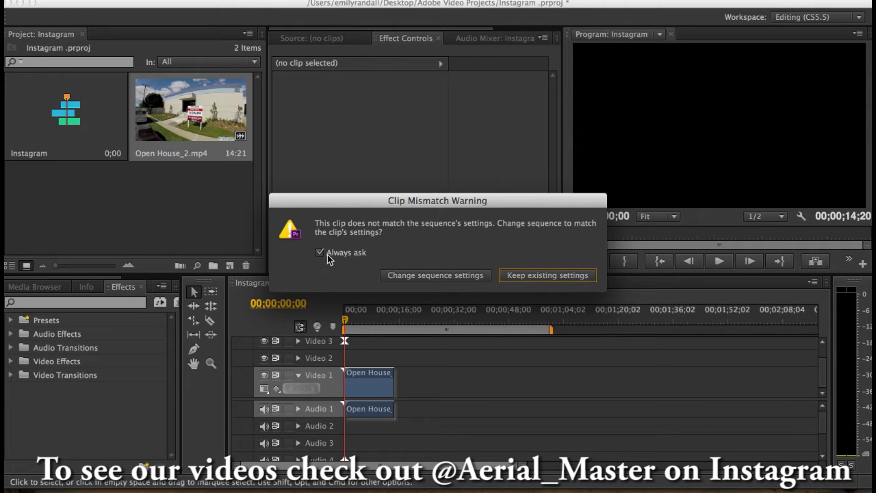
click(547, 275)
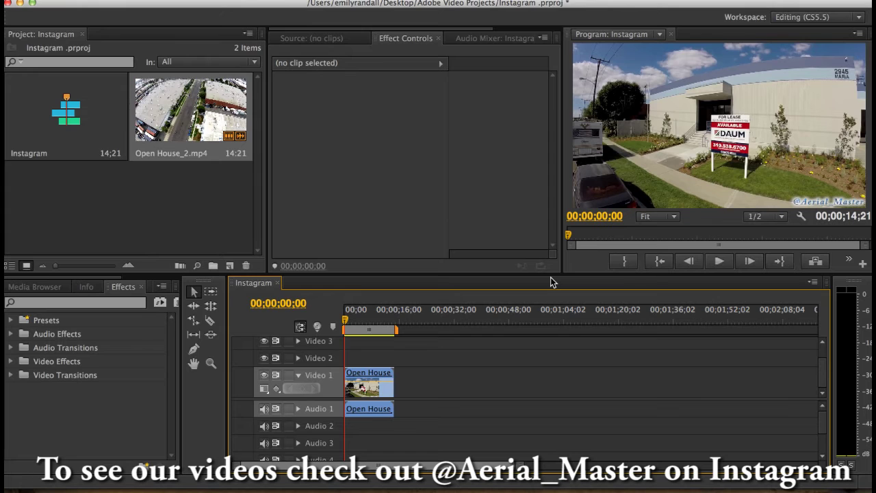
key(space)
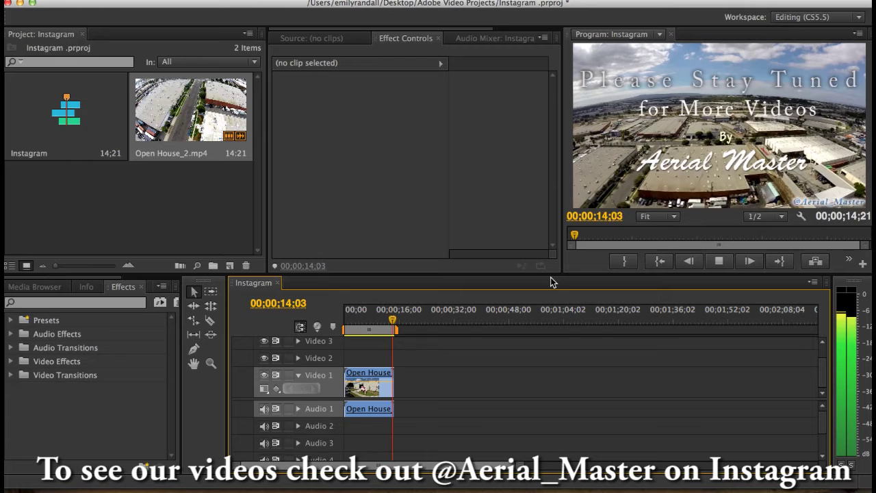
key(Home)
key(space)
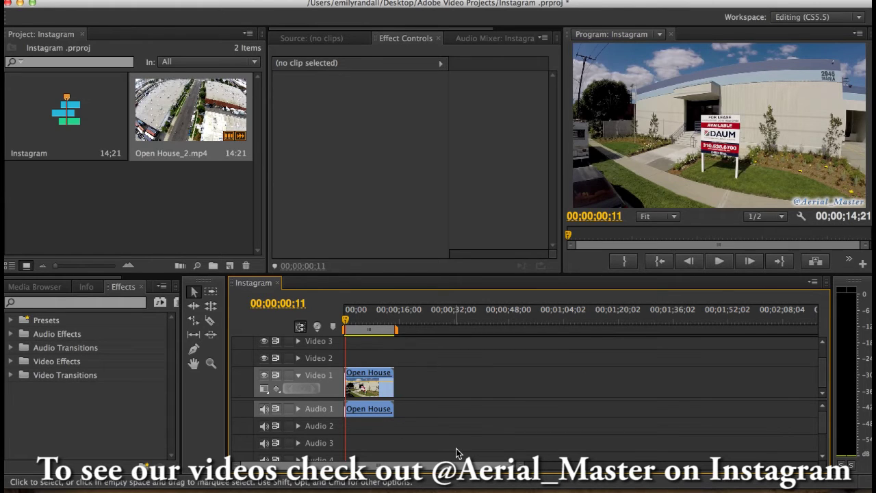
right_click(346, 321)
click(344, 323)
drag(347, 323, 297, 313)
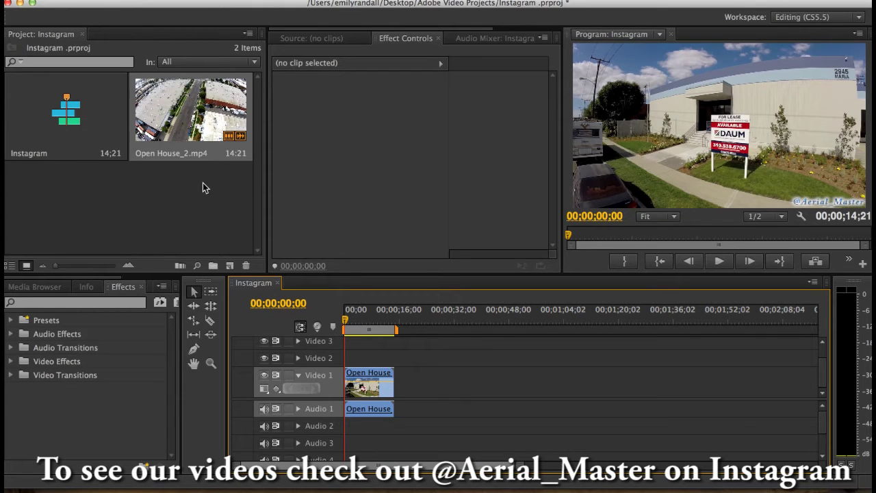
Bring up the Export Settings for the Instagram sequence from the File menu
click(126, 2)
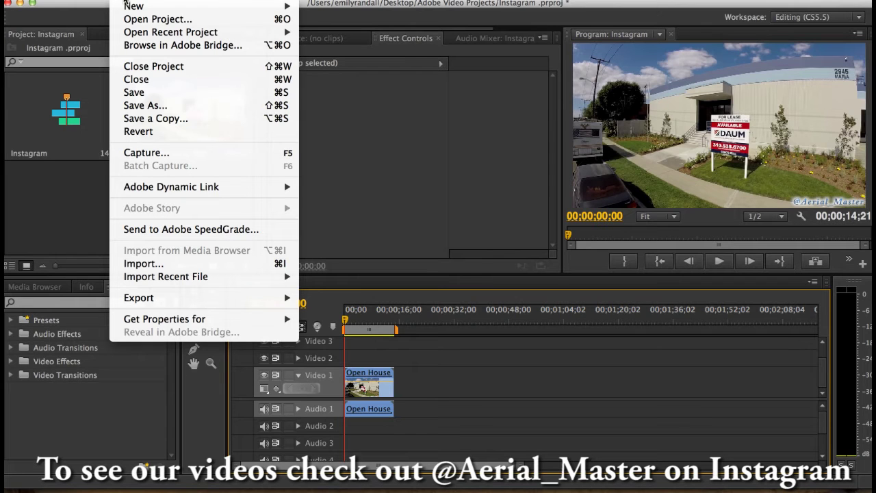
mouse_move(150, 301)
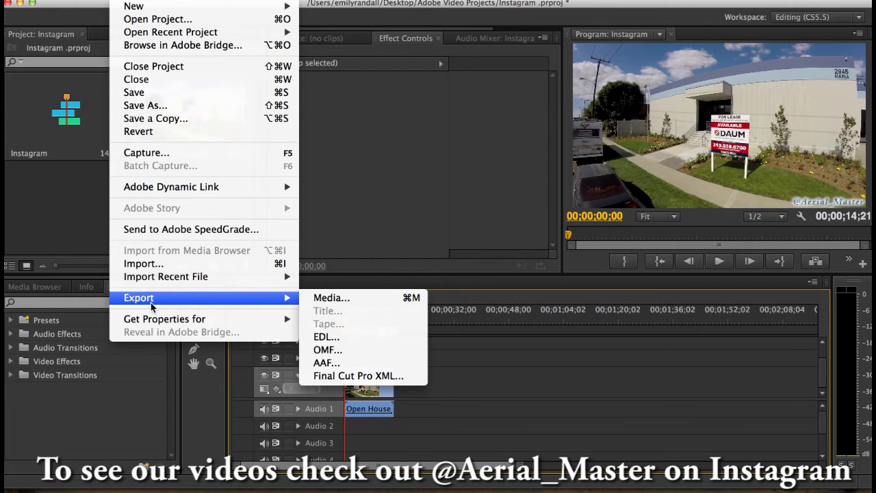
click(348, 298)
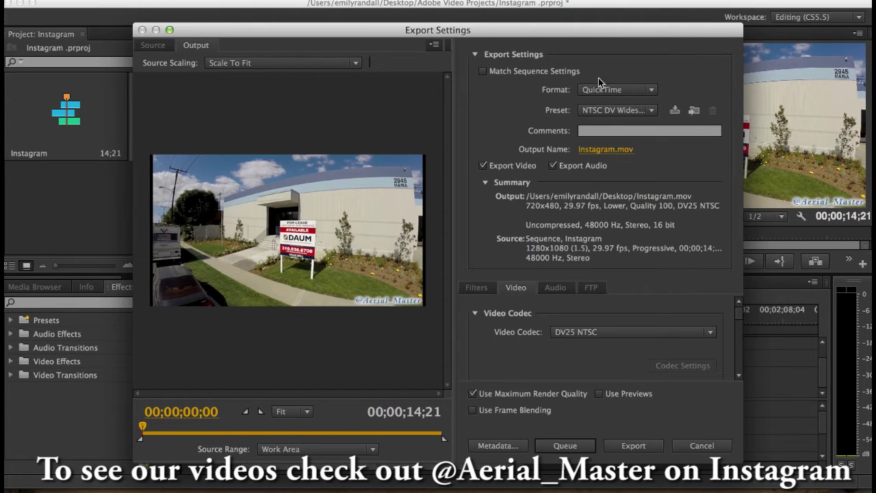
Set the export format to H.264 with the HD 1080p 29.97 preset
click(645, 94)
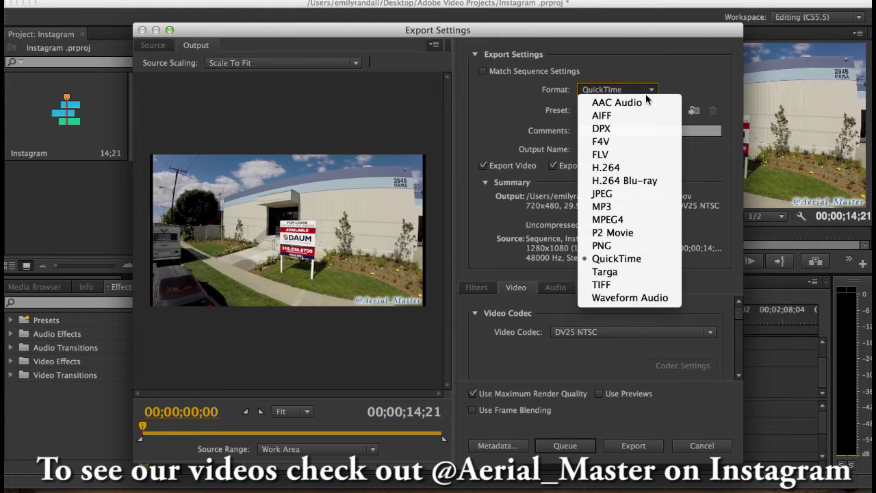
click(624, 169)
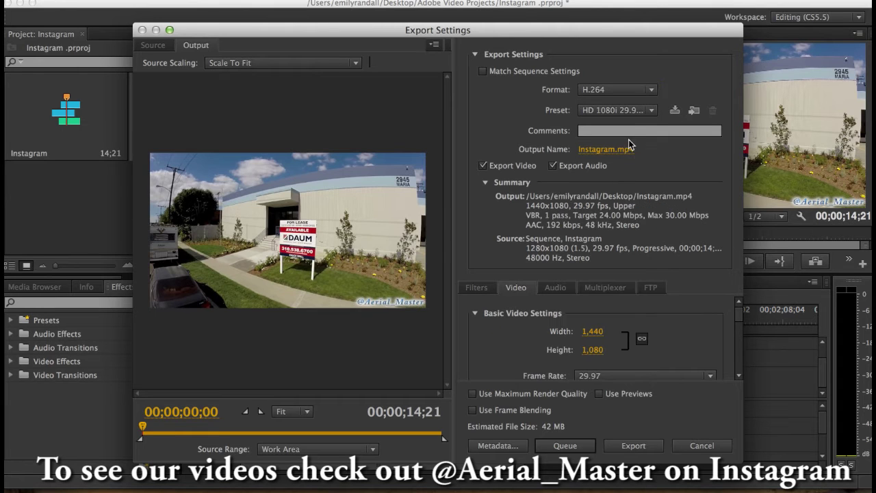
click(651, 111)
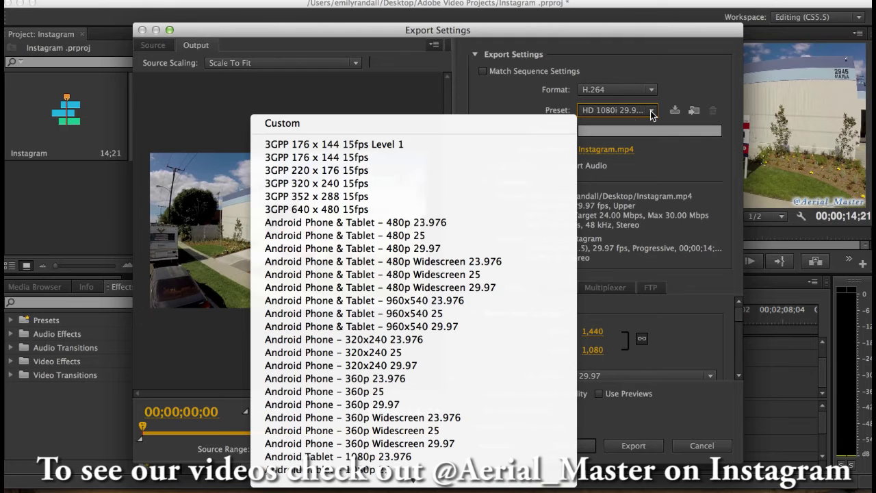
scroll(452, 251, down, 10)
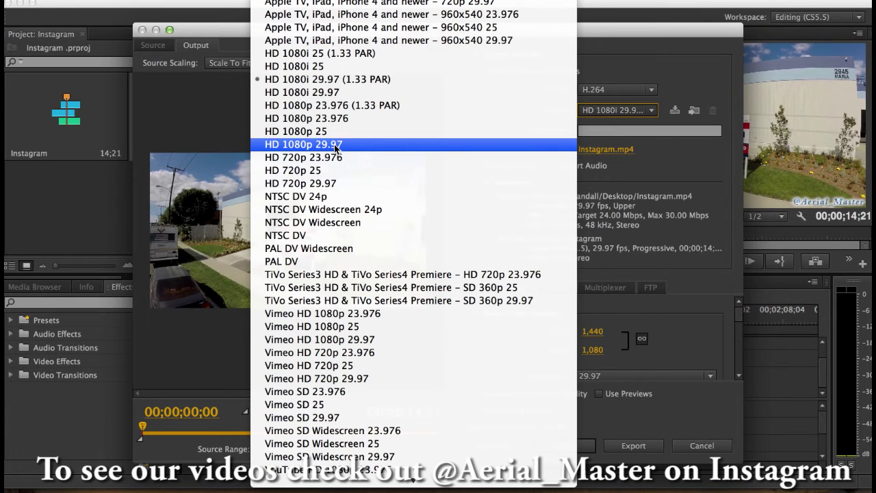
click(334, 145)
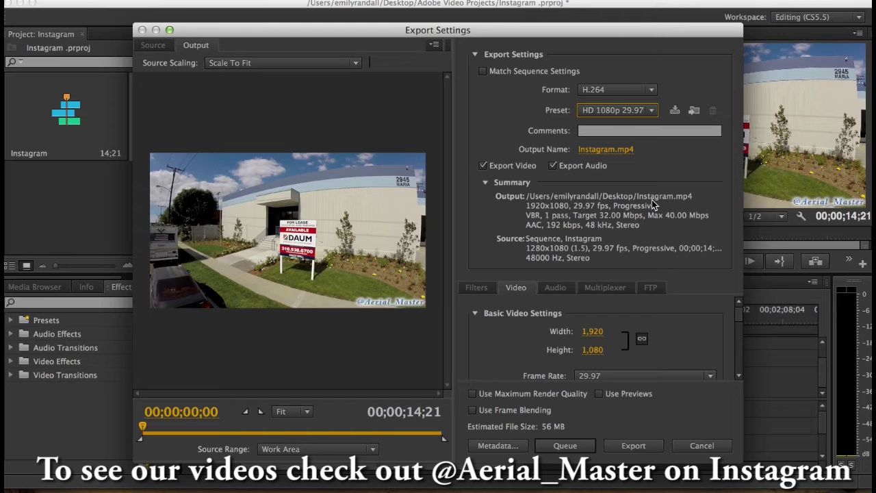
Turn on Render at Maximum Depth and Use Maximum Render Quality
scroll(729, 314, down, 2)
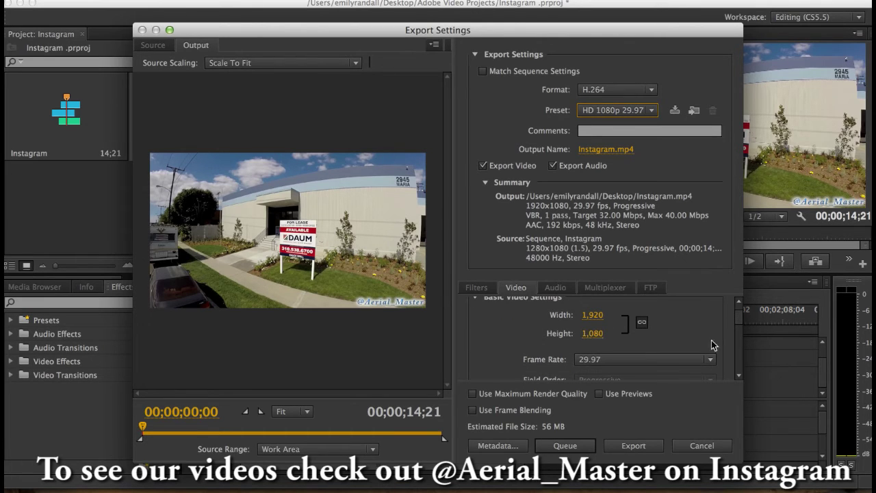
scroll(727, 317, down, 5)
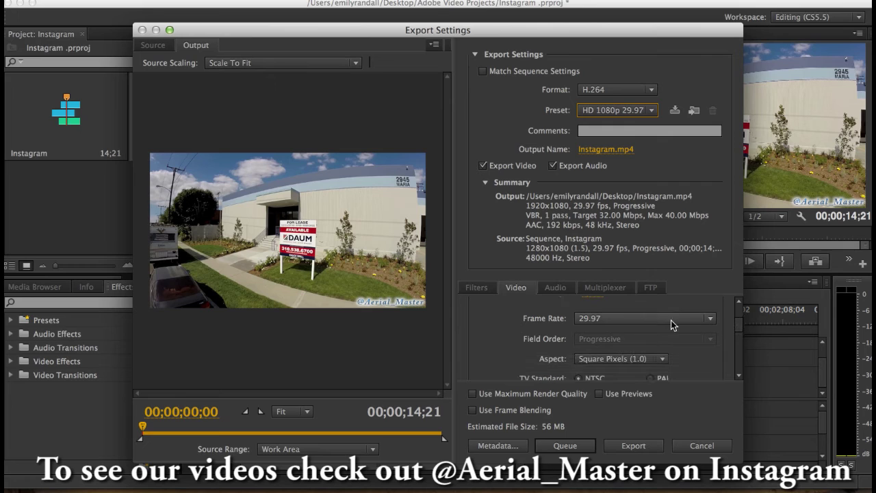
scroll(727, 311, down, 7)
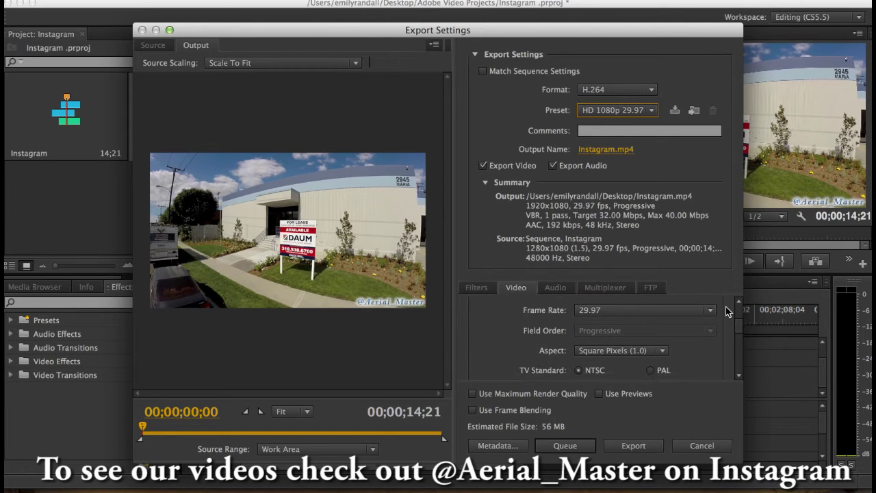
scroll(727, 311, up, 2)
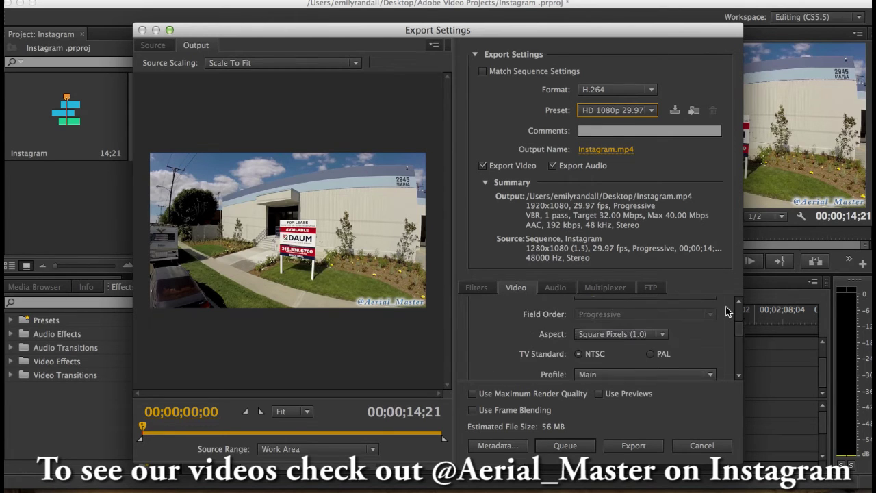
scroll(727, 311, down, 8)
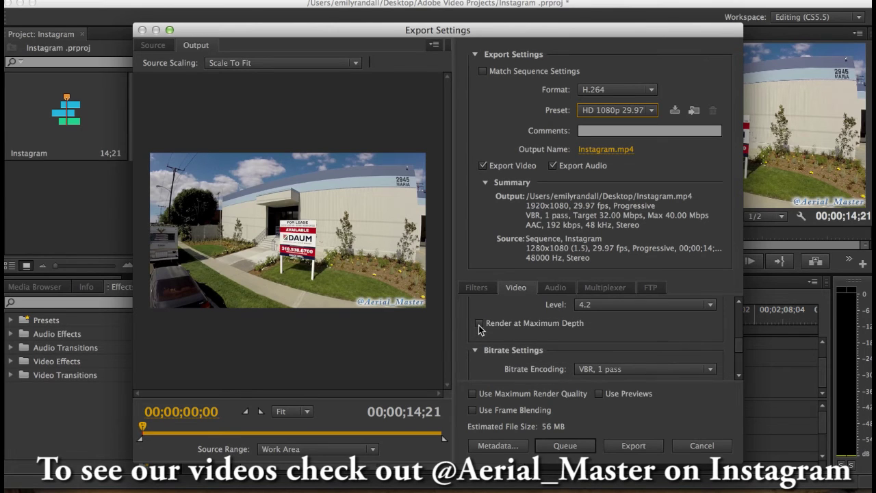
click(479, 325)
scroll(730, 356, down, 5)
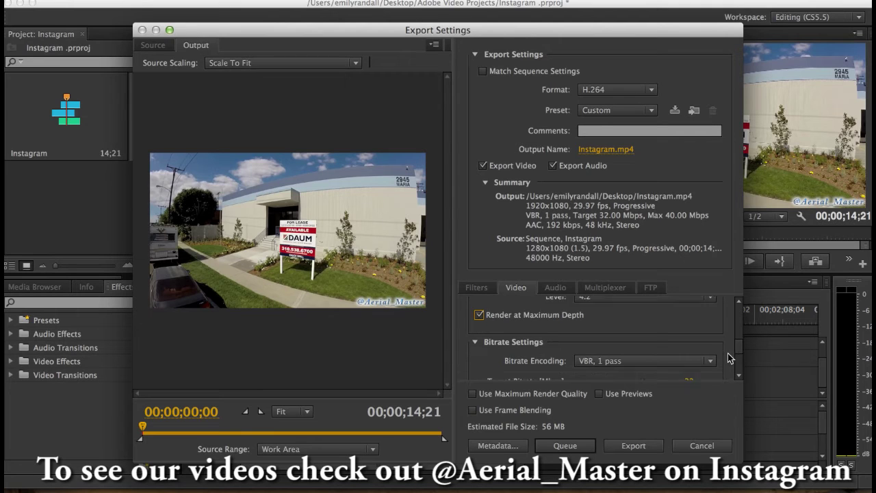
click(473, 394)
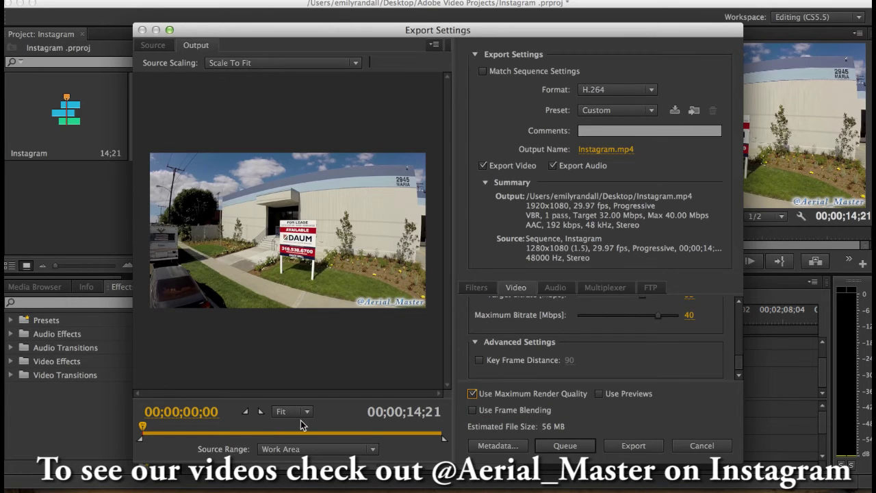
Limit Source Range to Sequence In/Out and start exporting Instagram.mp4
click(340, 451)
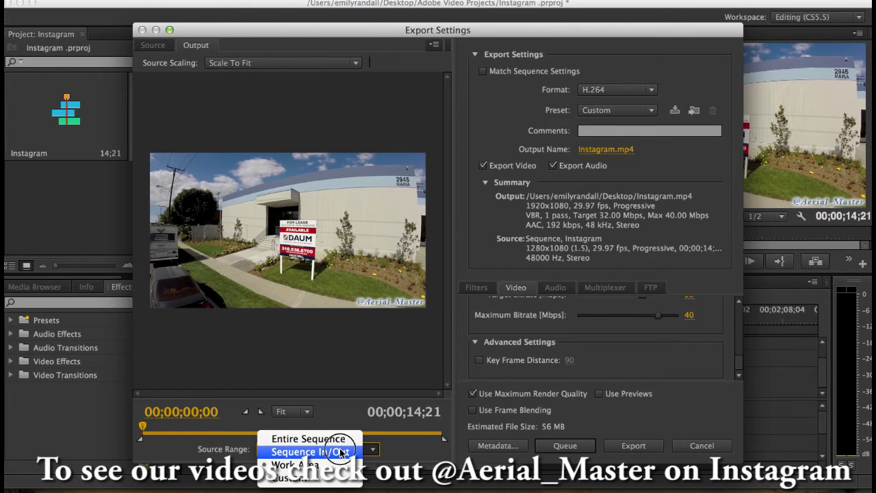
click(338, 452)
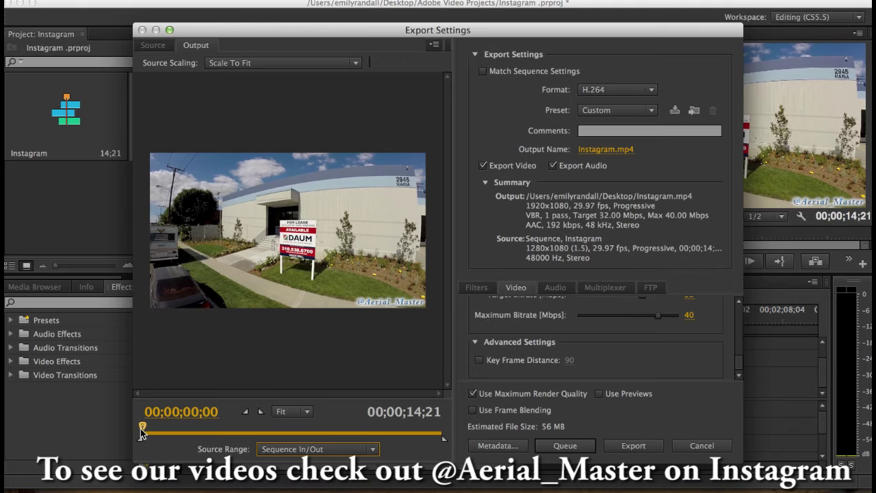
click(142, 426)
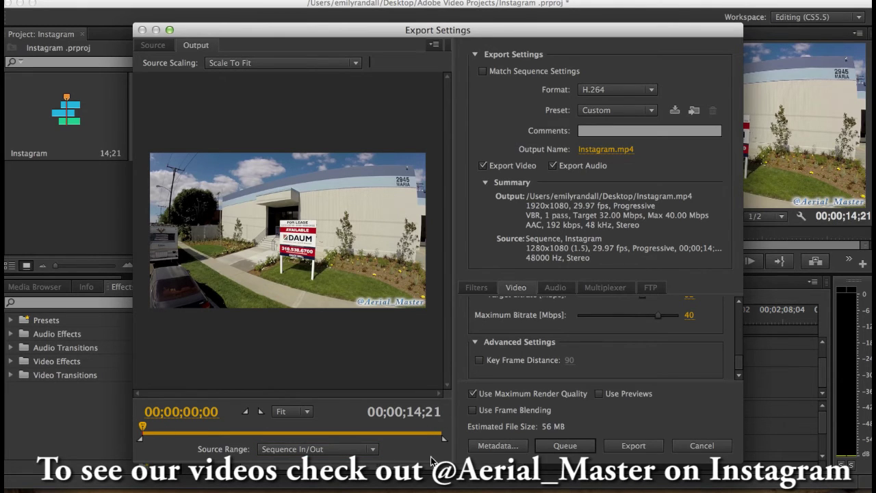
click(633, 446)
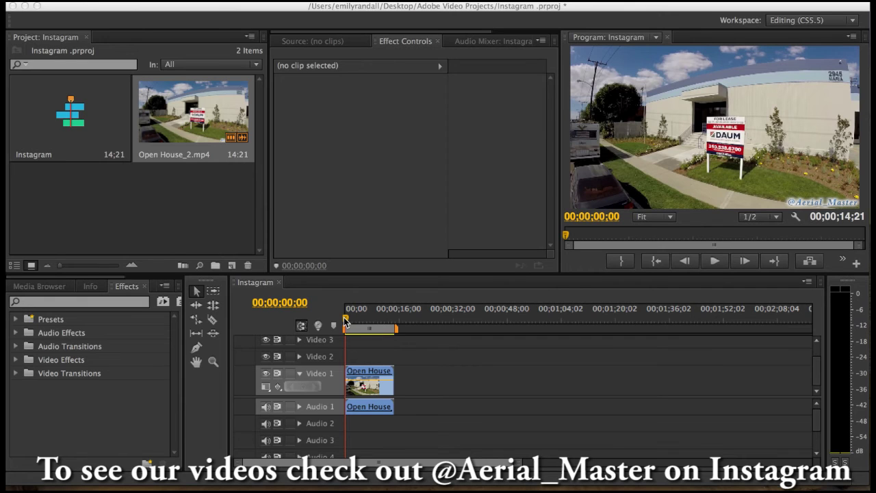
Close the Premiere project without saving its changes
click(13, 6)
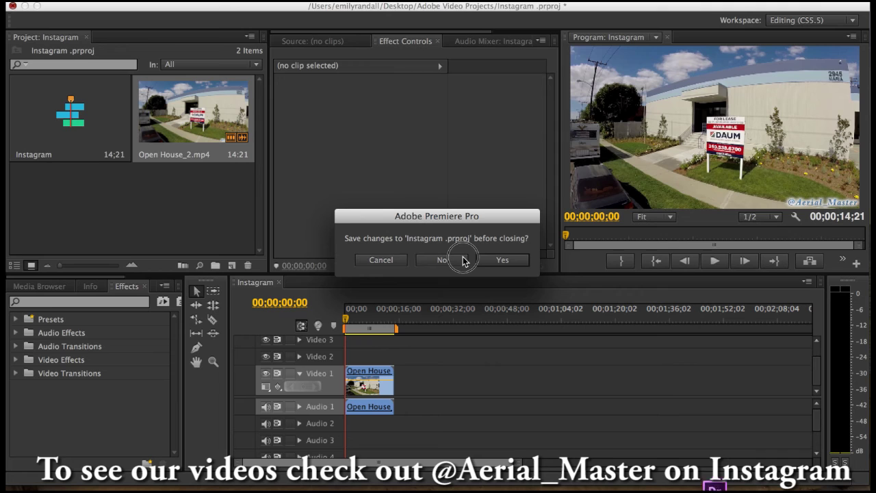
click(439, 264)
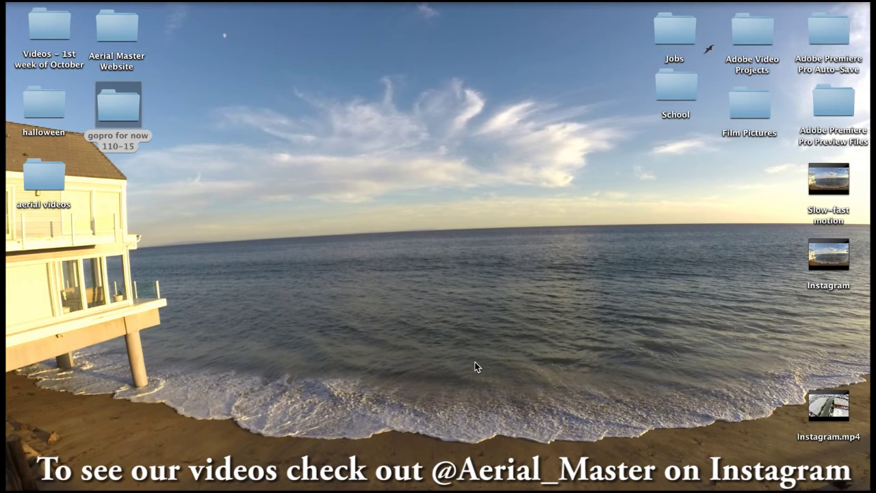
Create a new untitled folder on the desktop and move it toward the bottom
right_click(475, 361)
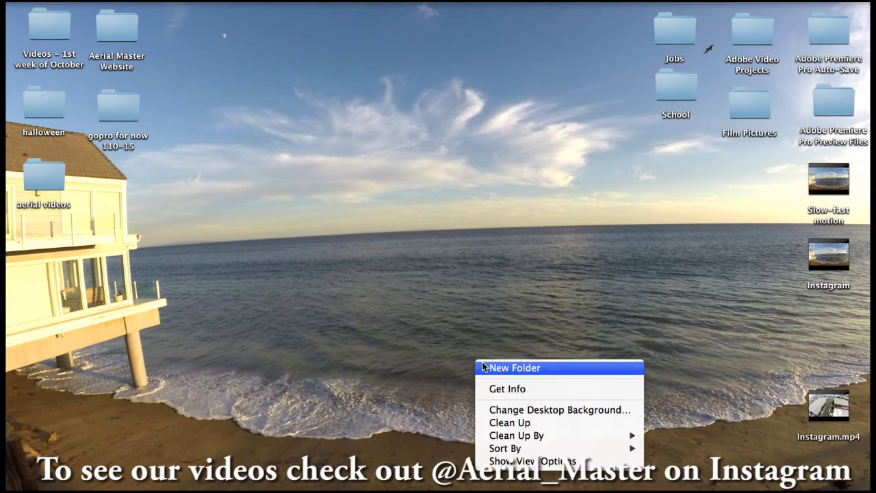
click(480, 365)
right_click(490, 361)
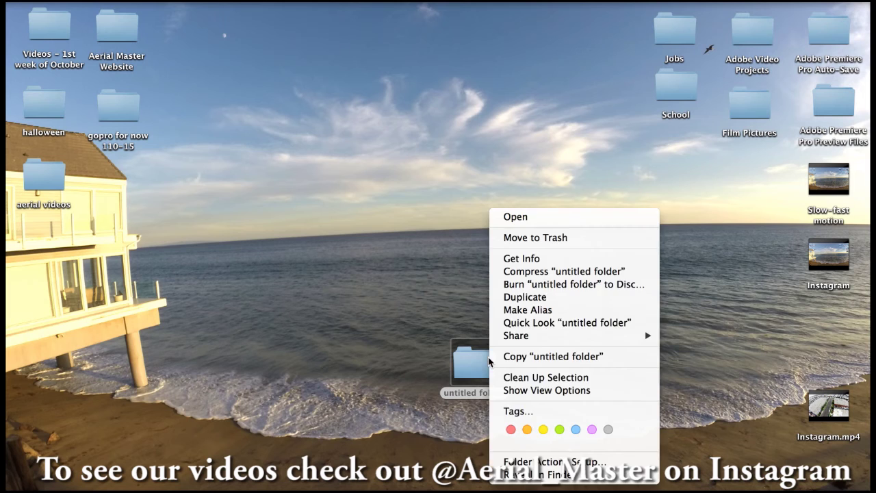
click(434, 336)
drag(483, 362, 832, 483)
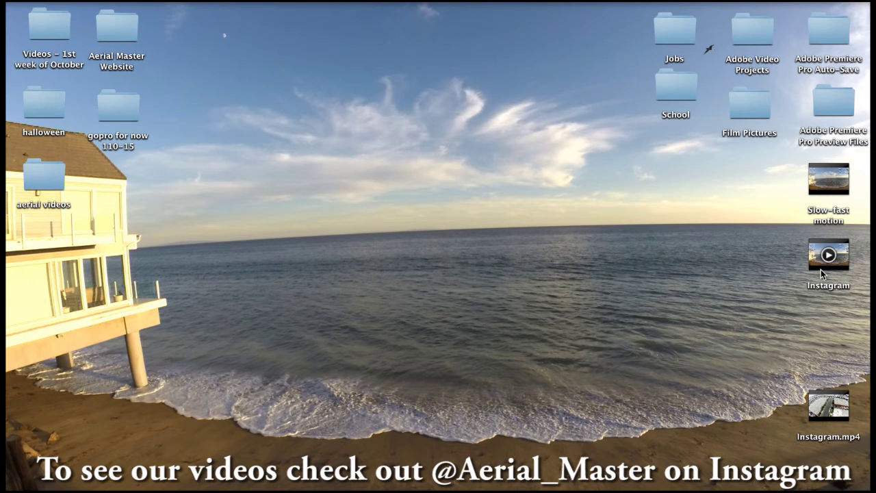
Move the Instagram icon just left of Slow-fast motion and deselect it
drag(820, 269, 743, 199)
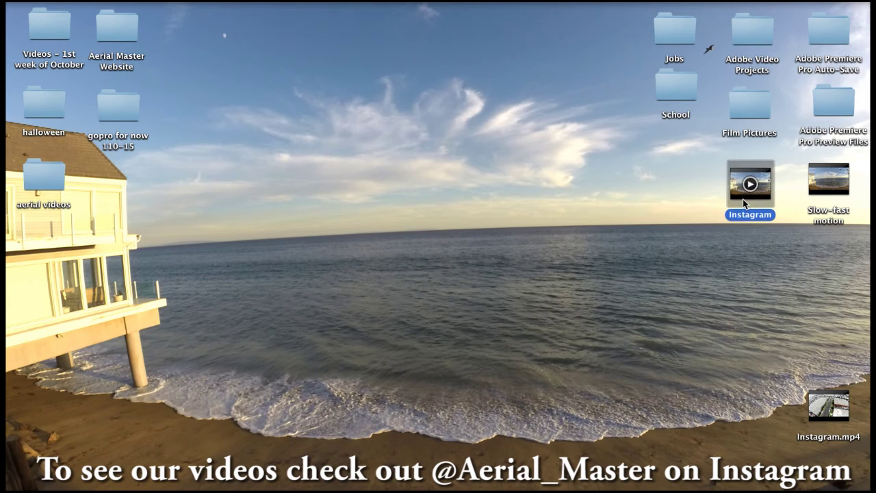
click(688, 219)
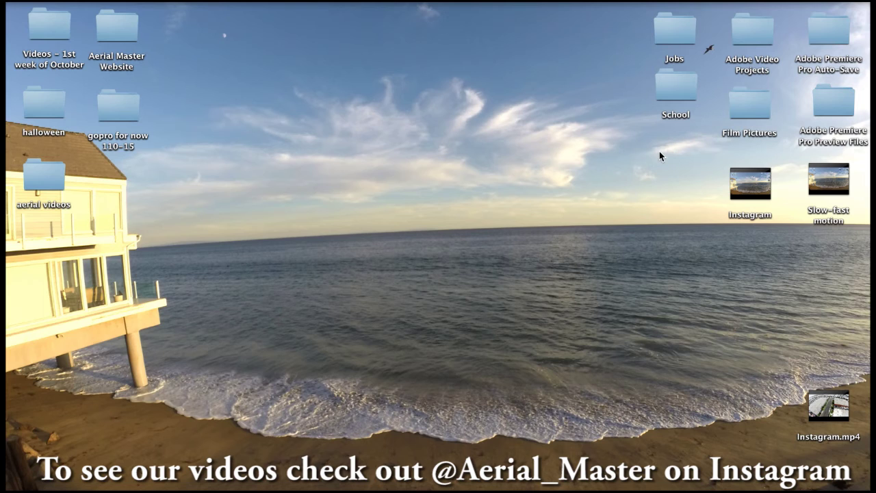
drag(656, 144, 705, 245)
mouse_move(745, 191)
Open Messages and drag Instagram.mp4 from the desktop into the iMessage field
click(257, 487)
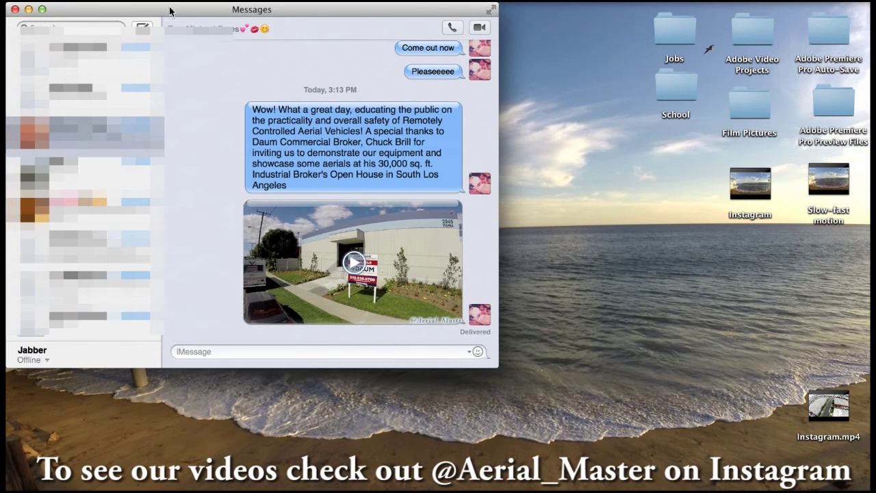
click(28, 9)
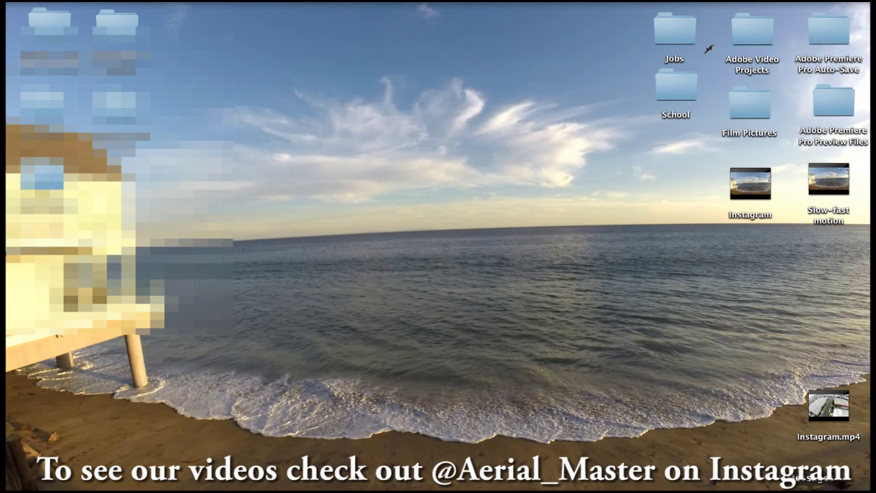
click(815, 489)
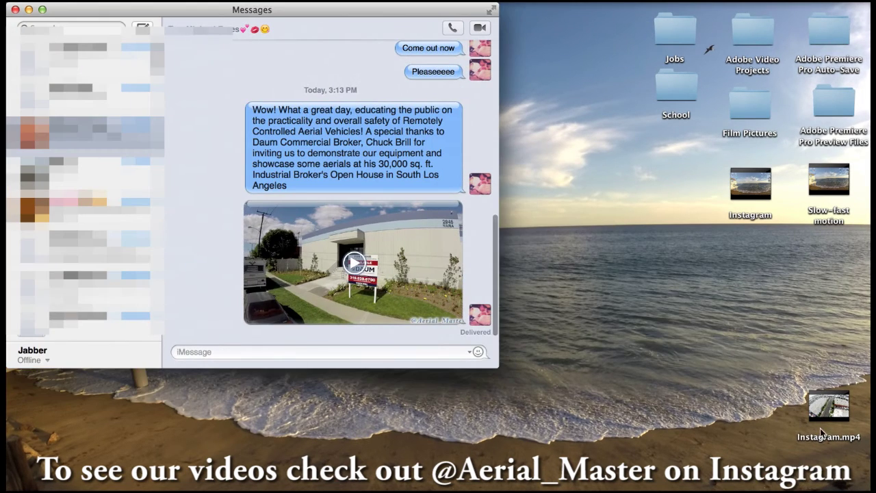
drag(842, 415, 451, 351)
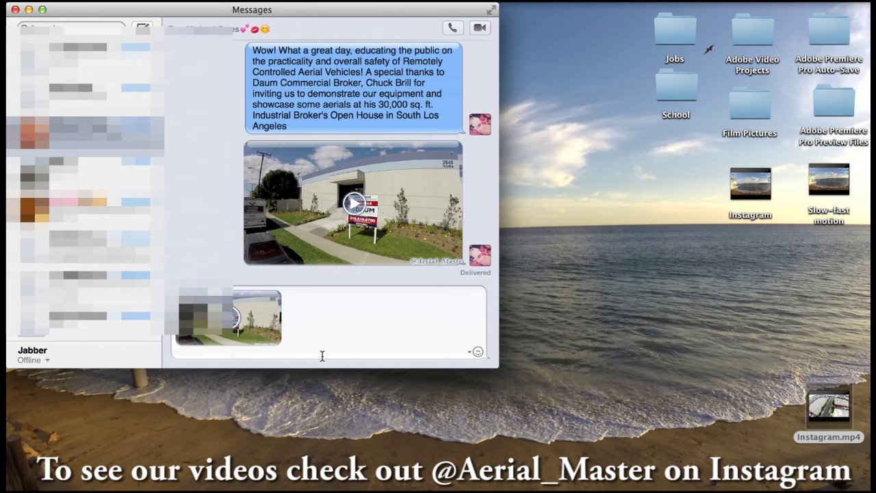
Send the Instagram.mp4 video, then start a follow-up message beginning with the Instagram account's handle
key(BackSpace)
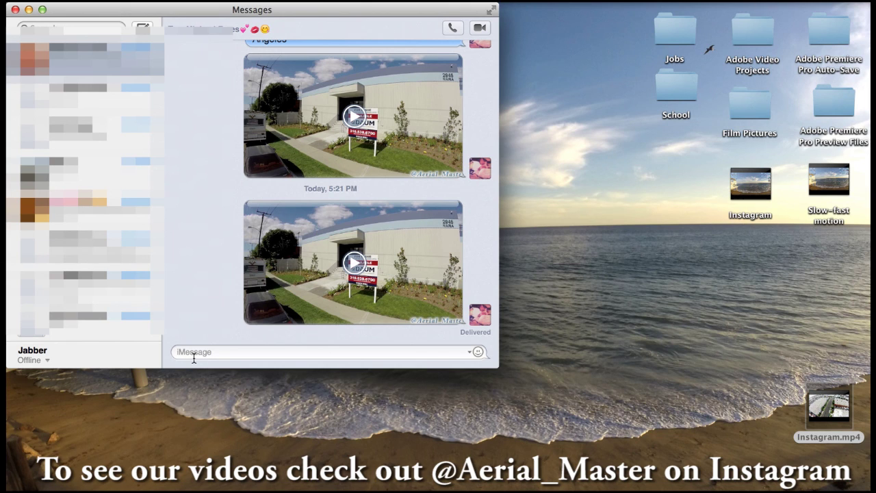
text(@aerial_master)
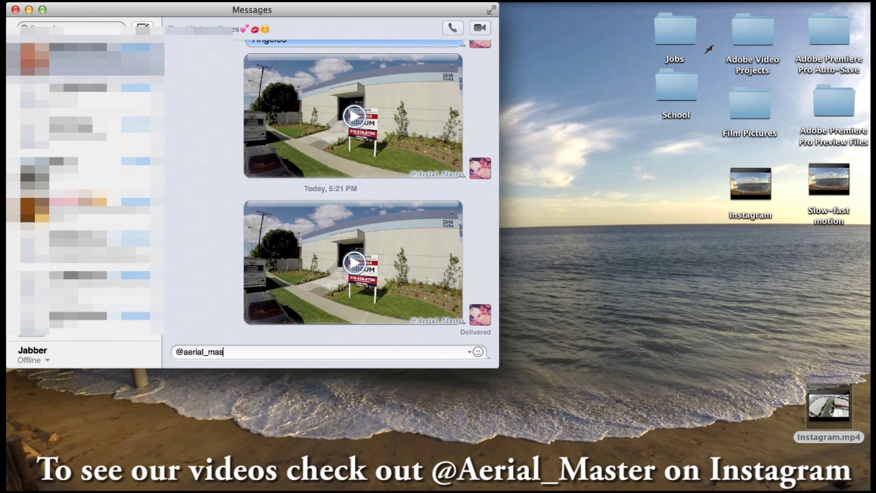